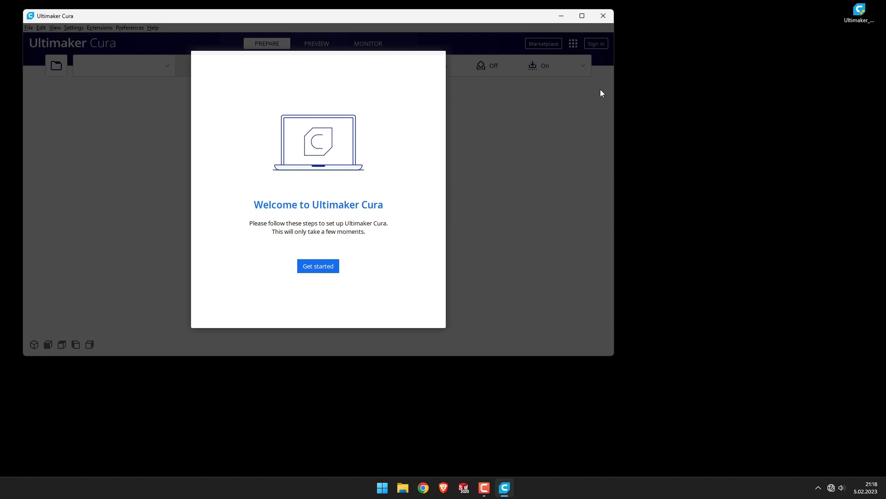
Step: Start the first-run setup in a maximized window, pass the introductory pages and skip signing in to the Ultimaker platform
click(585, 18)
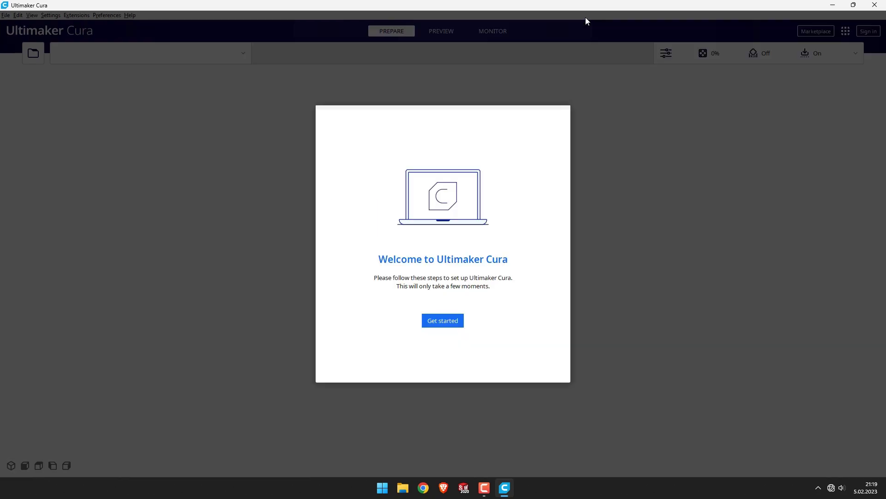
click(445, 322)
click(543, 365)
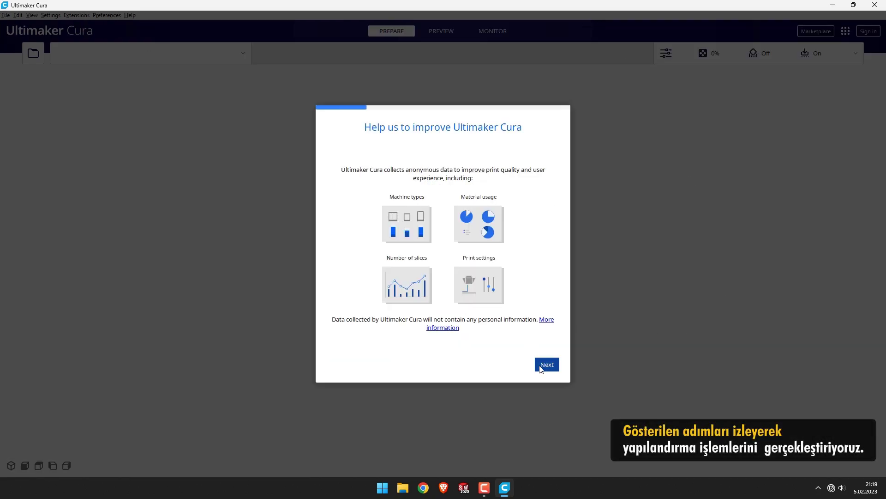
click(545, 365)
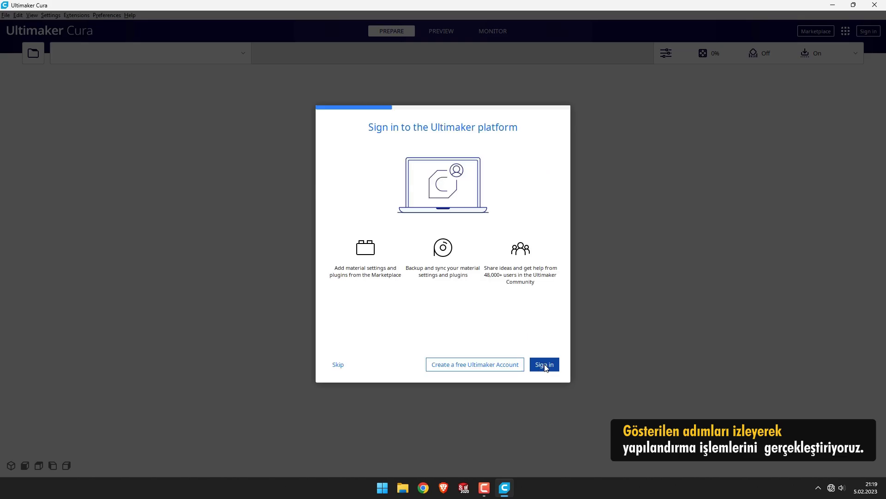
click(338, 364)
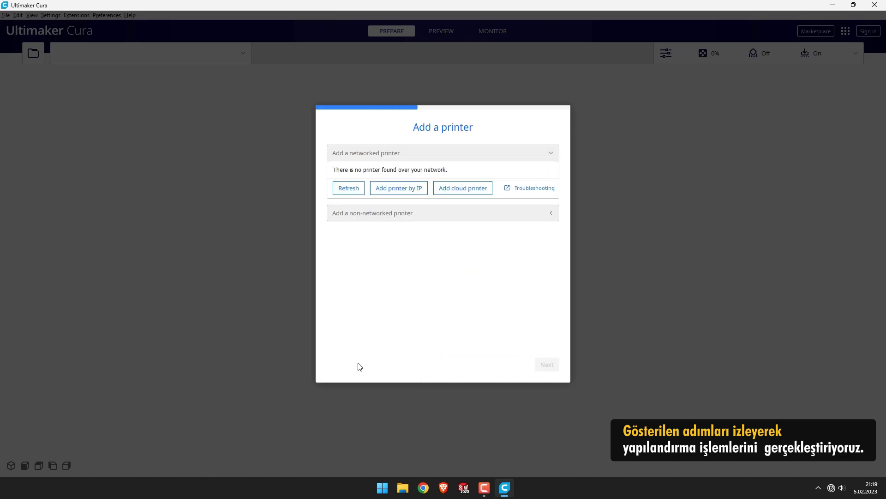
Step: Add a non-networked Custom FFF printer named Recrax R1
click(552, 214)
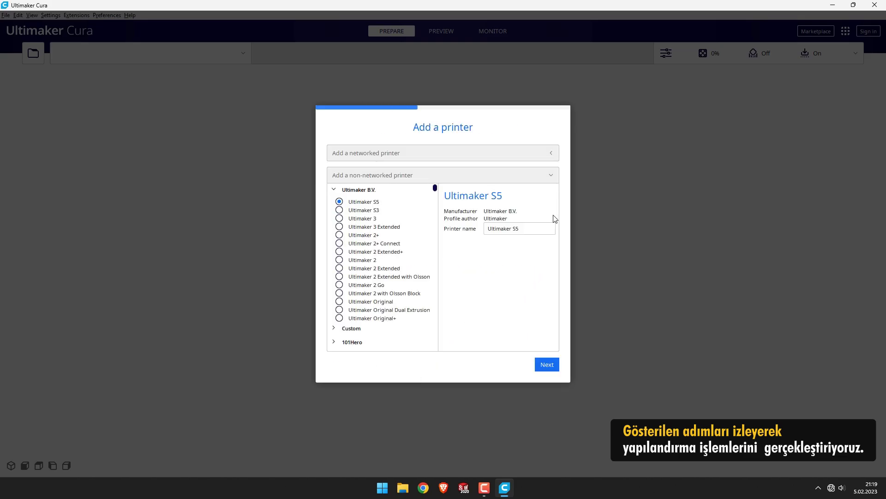
click(334, 328)
drag(545, 228, 472, 232)
text(Recrax R1)
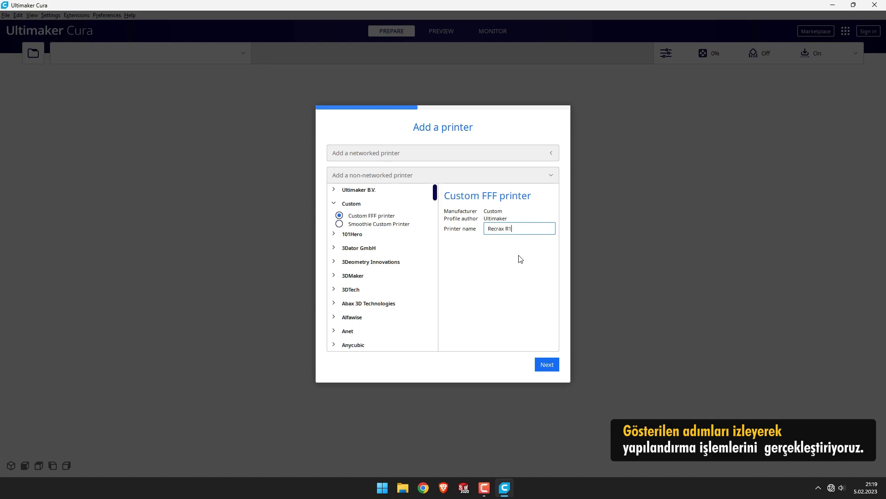
click(548, 369)
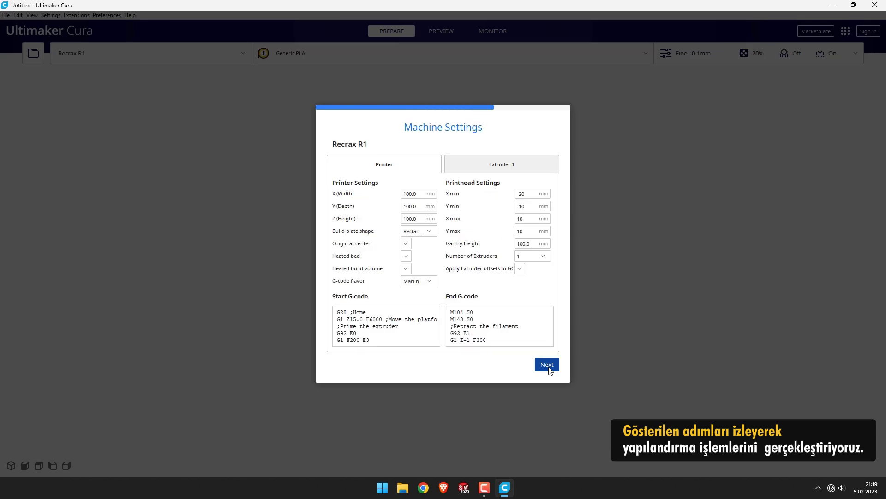
Step: Set the printer's build volume to 300 mm width, 200 mm depth and 210 mm height
double_click(421, 195)
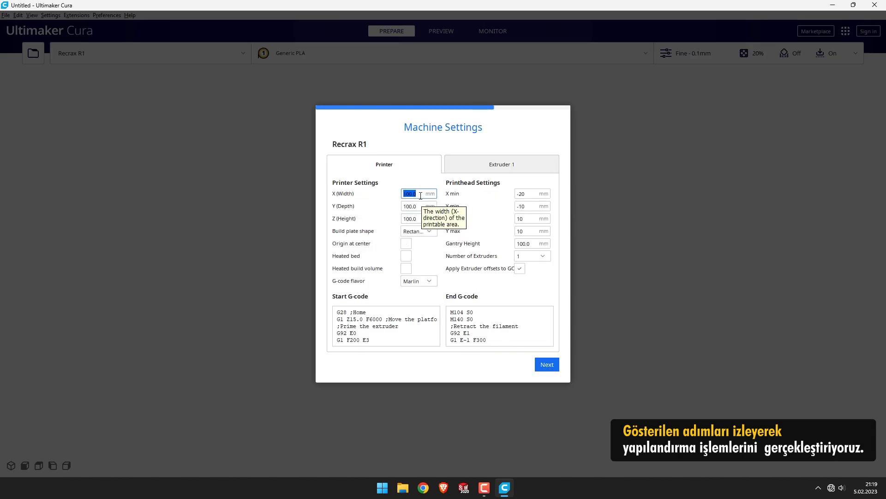
text(30)
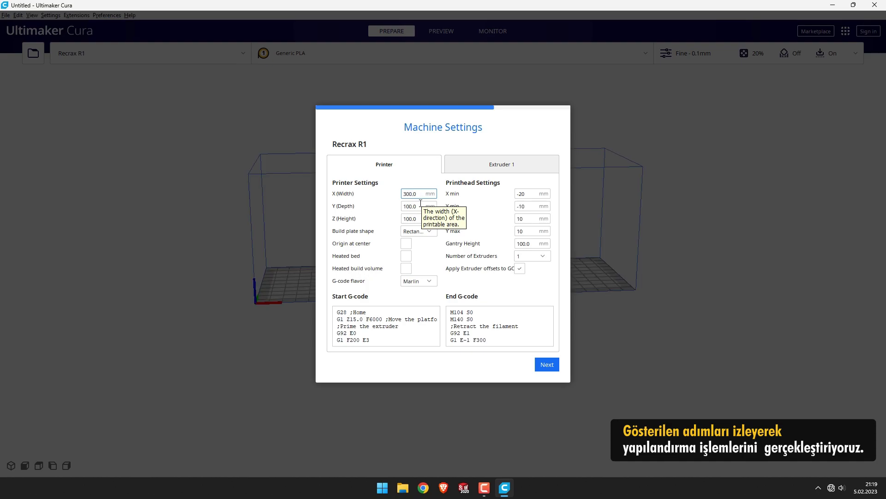
double_click(421, 206)
text(200)
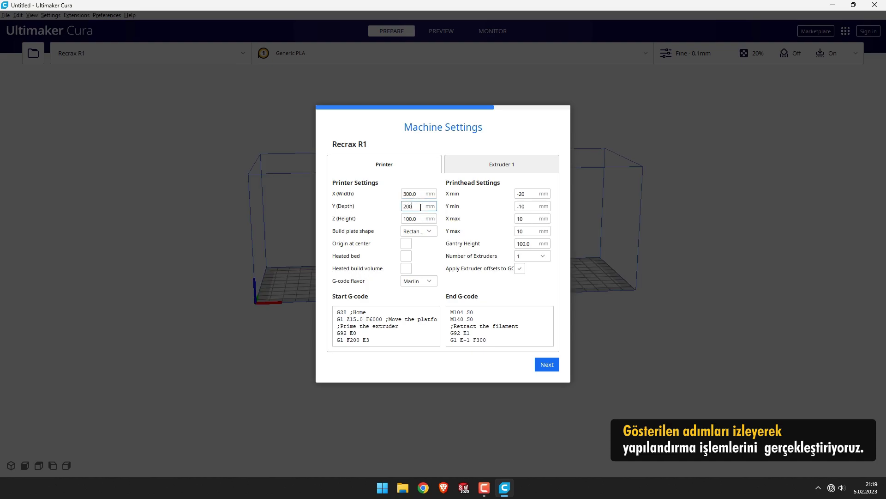
double_click(419, 218)
text(210)
key(Return)
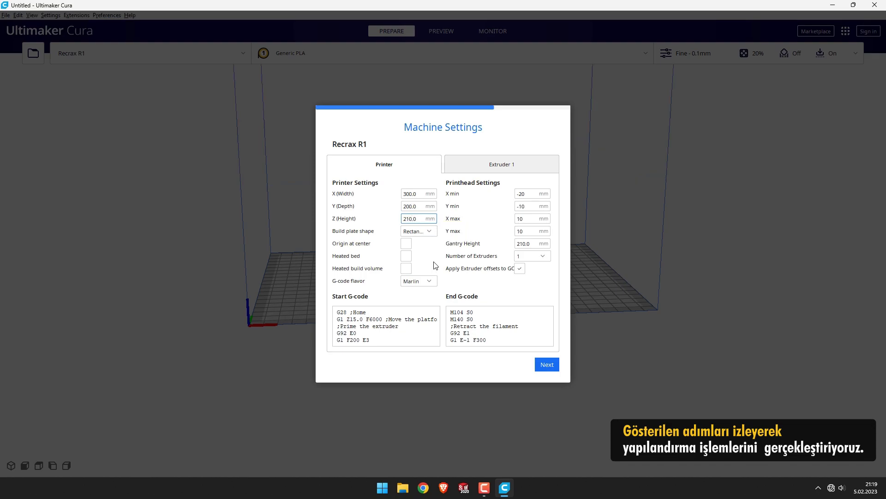
Step: Keep the rectangular build plate shape and enable the heated bed
click(428, 231)
click(427, 244)
click(407, 258)
Step: Set the printhead's X min, Y min, X max, Y max and the gantry height all to 0 mm
click(524, 193)
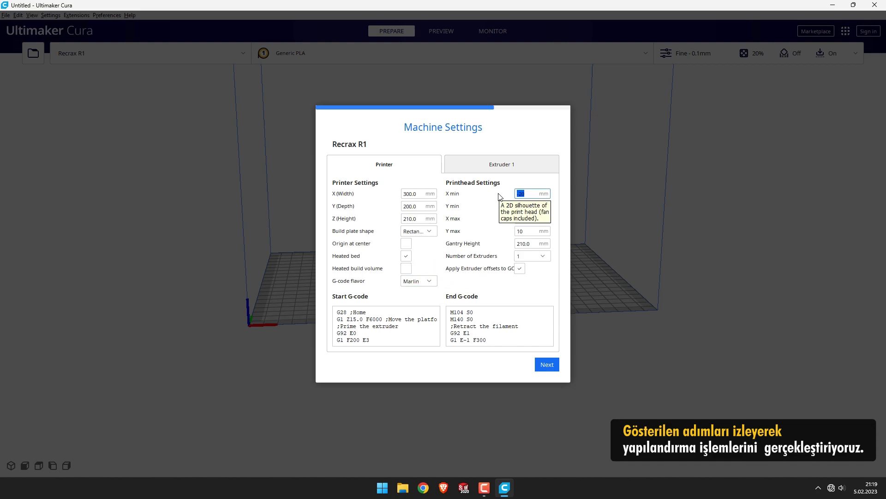
key(Tab)
text(0)
key(Tab)
key(Tab)
text(0)
key(Tab)
text(0)
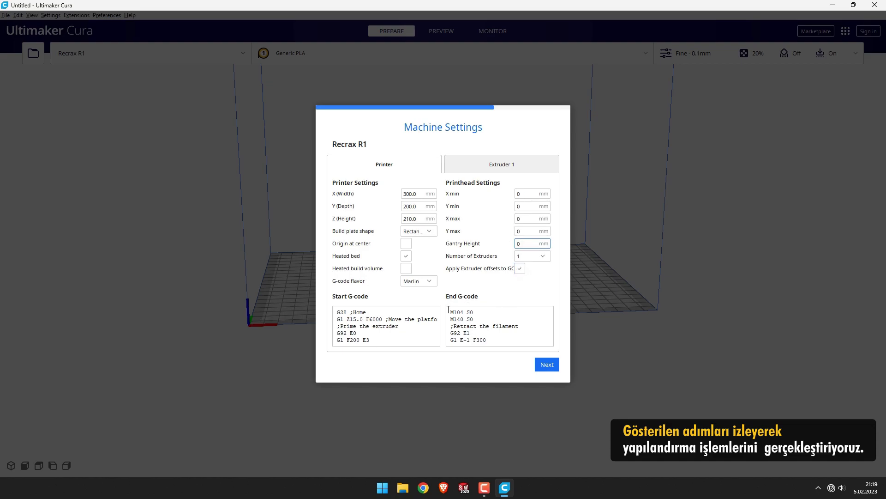
Step: Set the compatible material diameter of Extruder 1 to 1.75 mm
scroll(437, 332, down, 1)
scroll(437, 333, up, 1)
scroll(553, 323, down, 1)
scroll(553, 323, down, 2)
scroll(553, 323, up, 3)
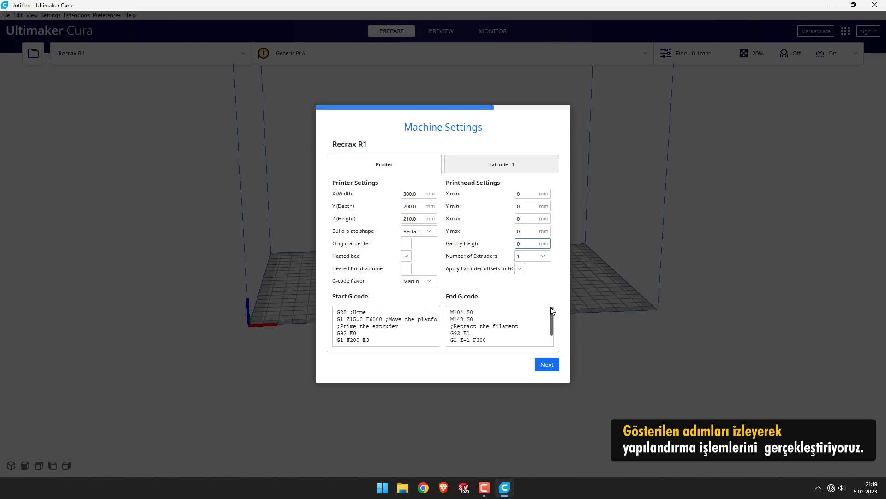
click(507, 171)
double_click(451, 206)
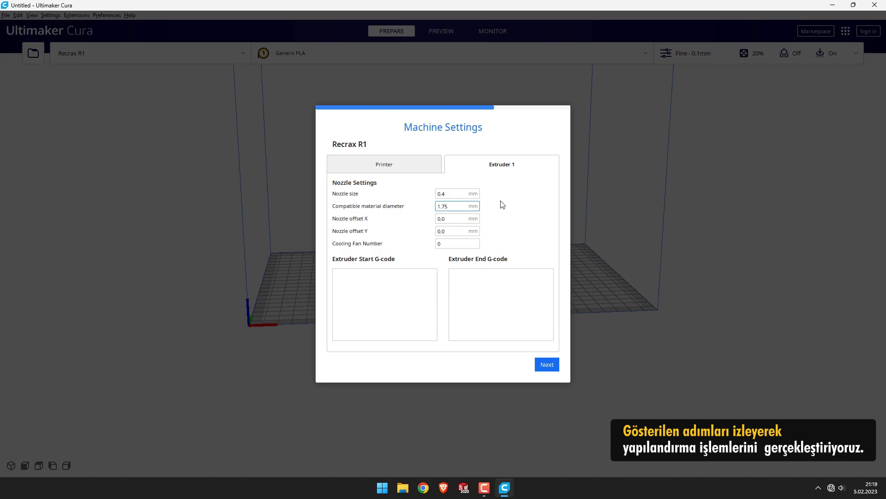
click(374, 169)
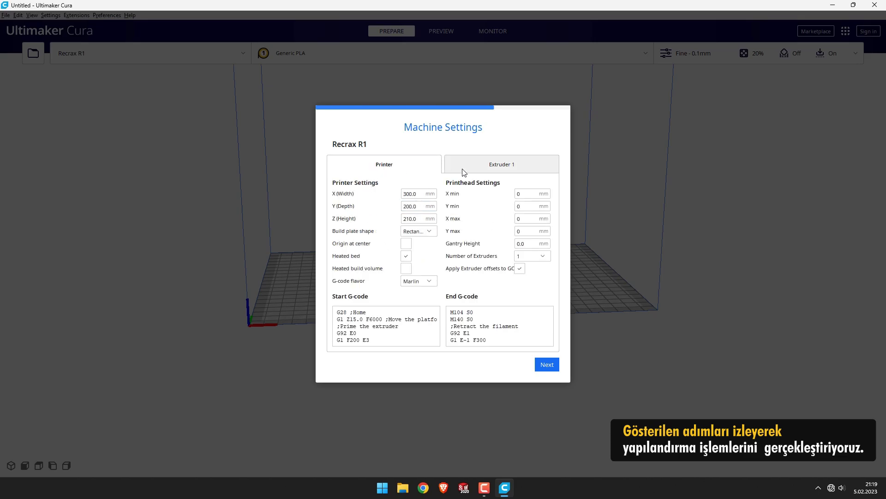
Step: Accept the machine settings and finish the setup wizard, skipping the What's New pages
click(549, 369)
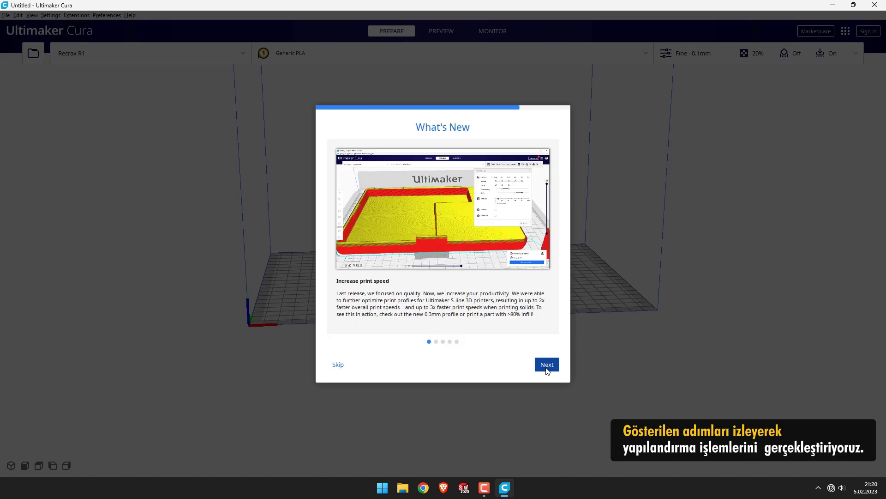
click(338, 365)
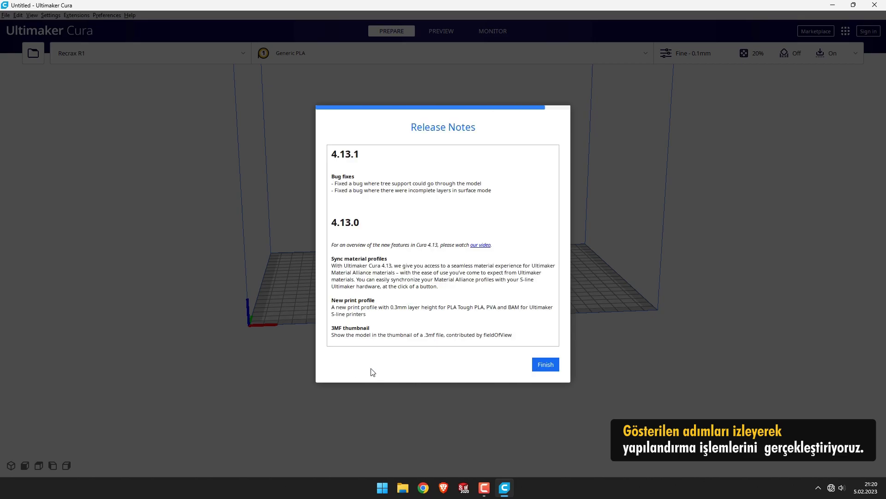
click(546, 369)
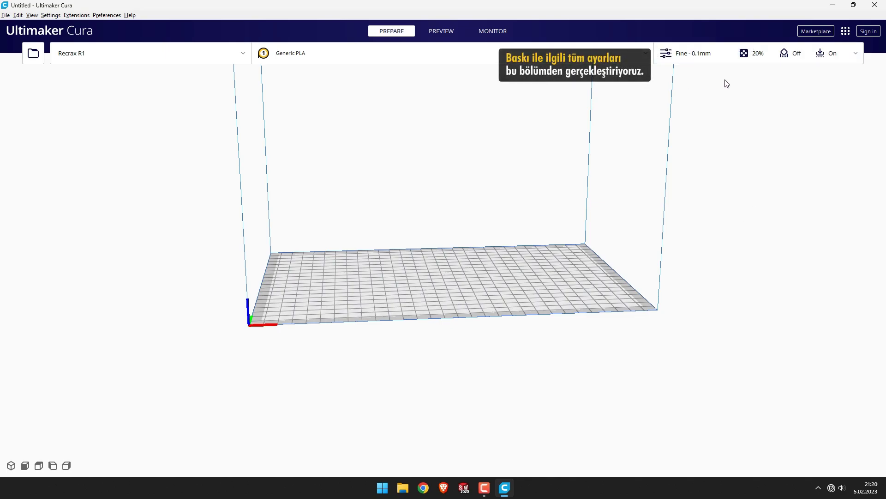
Step: Switch the print settings to custom mode and expand the Quality, Walls, Top/Bottom and Infill categories
click(857, 52)
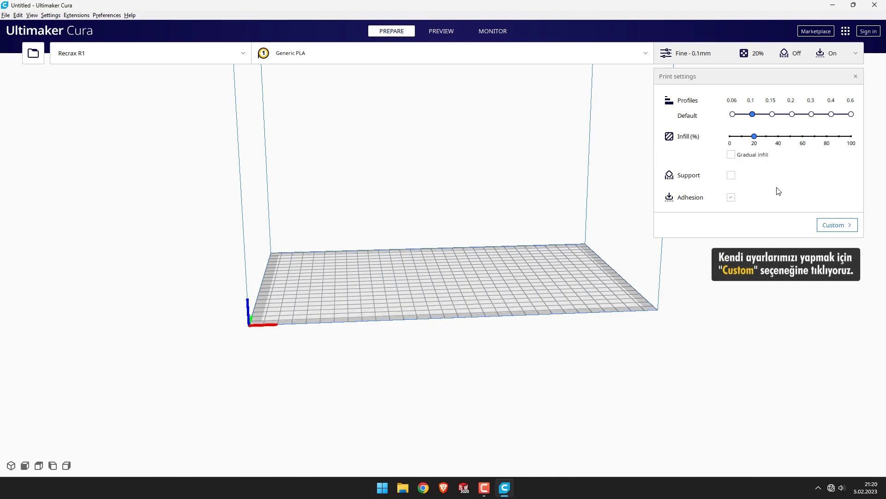
click(838, 227)
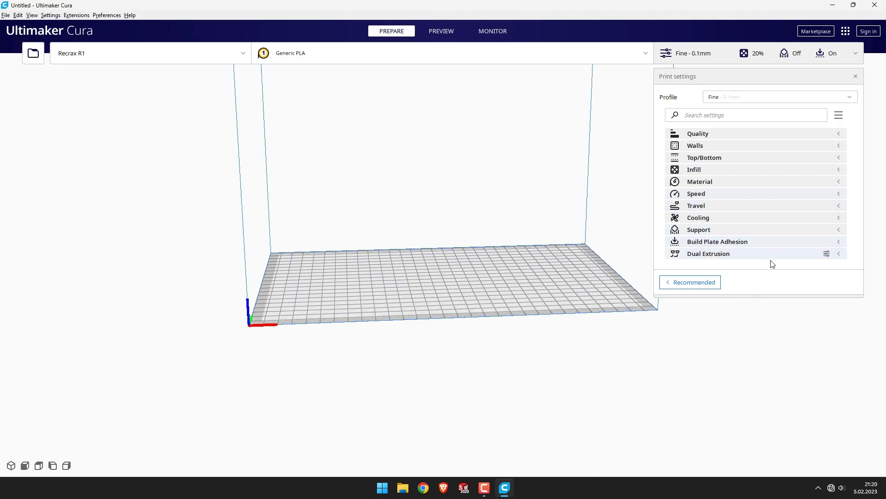
click(838, 134)
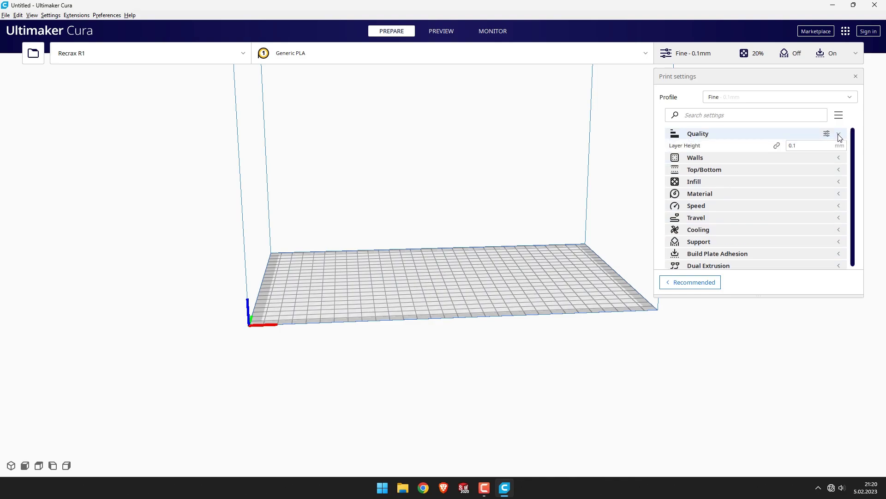
click(838, 158)
click(838, 206)
scroll(837, 206, down, 3)
click(839, 209)
Step: Expand the Material, Speed, Travel, Cooling, Support and Build Plate Adhesion categories of the print settings
scroll(840, 213, down, 2)
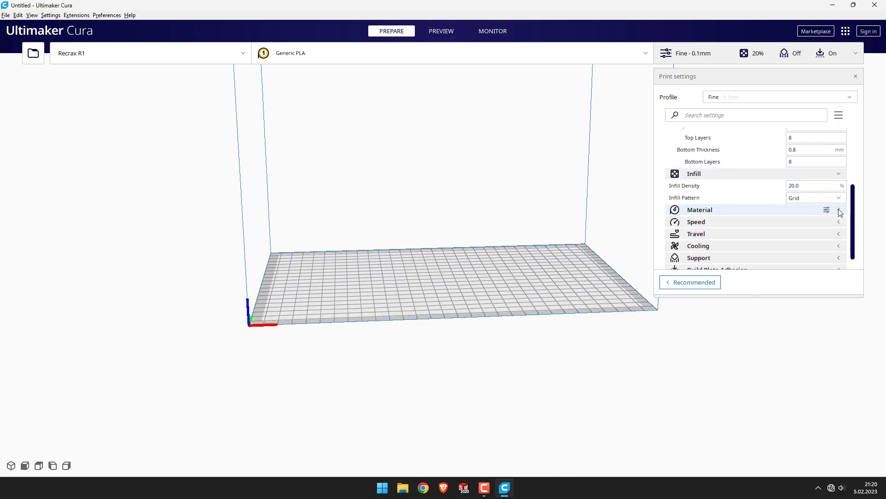
click(838, 210)
click(839, 245)
scroll(839, 222, down, 3)
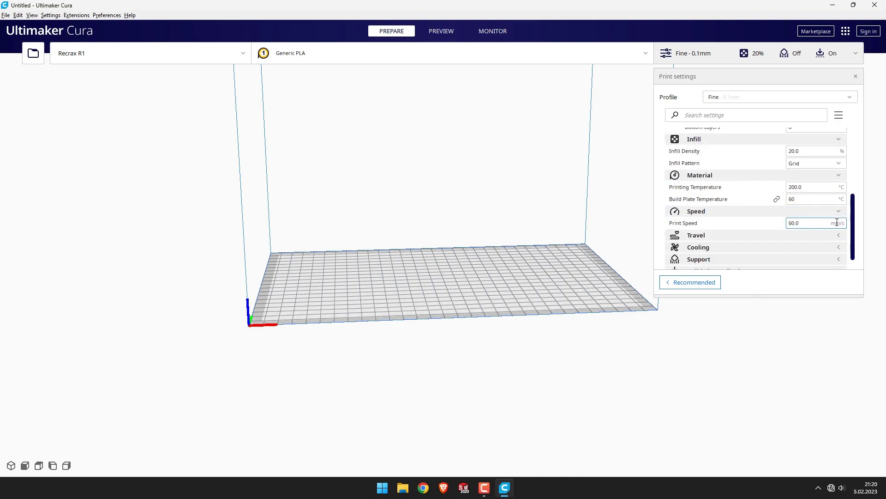
click(839, 216)
click(839, 251)
scroll(841, 242, down, 3)
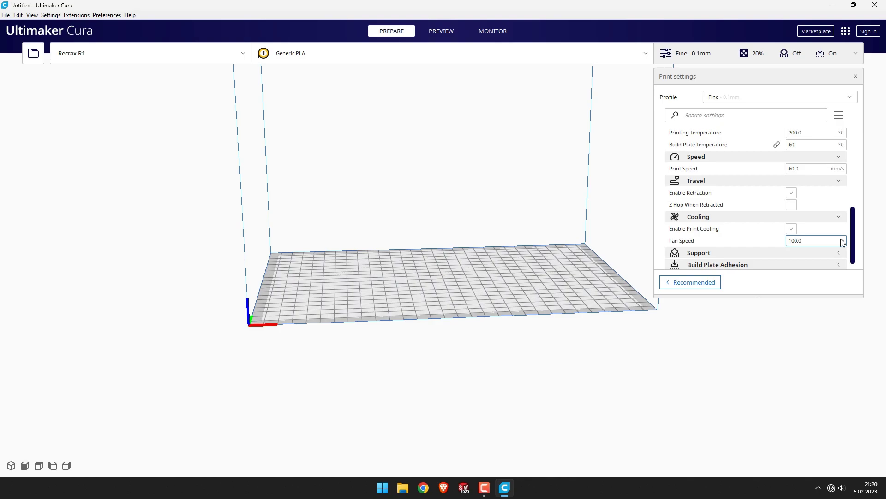
click(840, 239)
scroll(841, 240, down, 1)
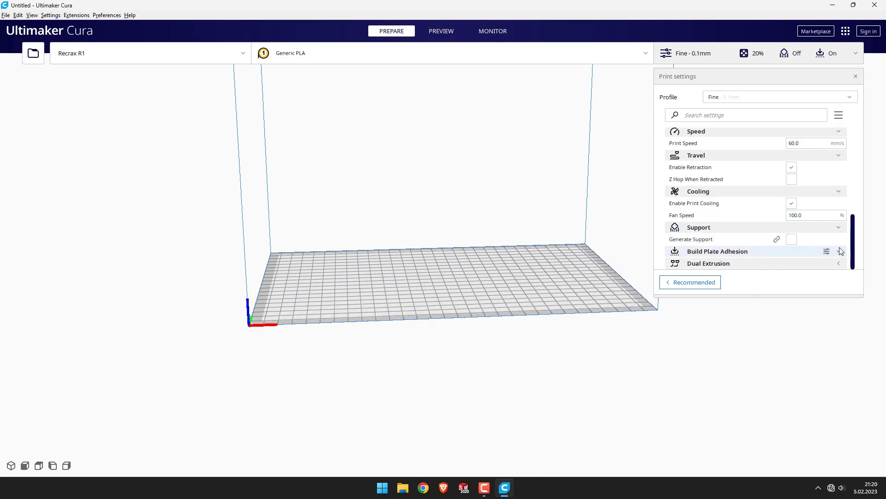
click(840, 252)
scroll(841, 245, down, 1)
Step: Change the print settings visibility to Advanced
scroll(847, 217, up, 10)
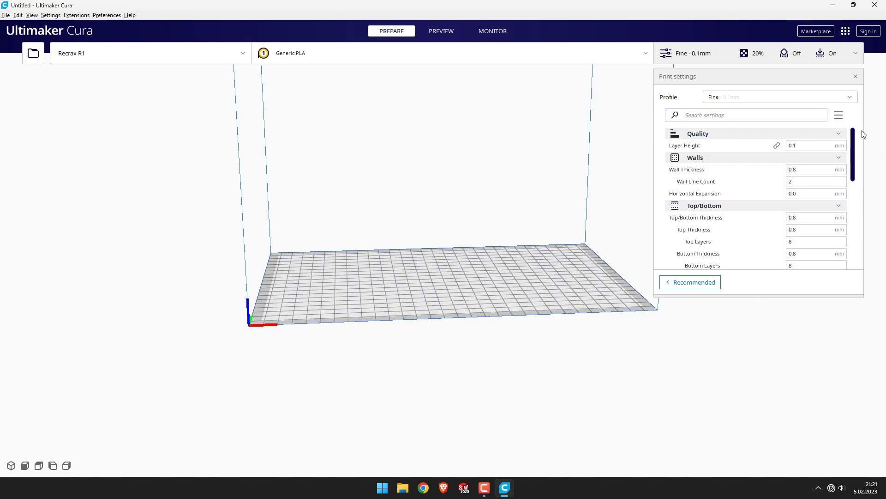
click(839, 116)
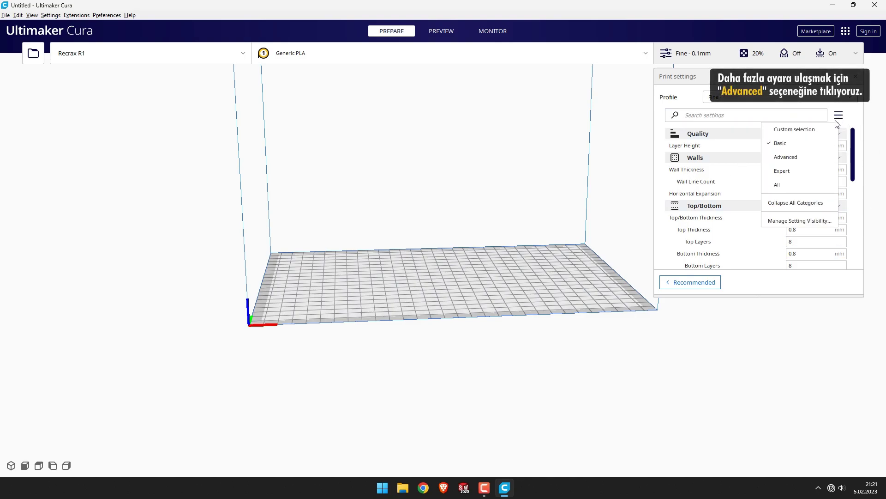
click(818, 159)
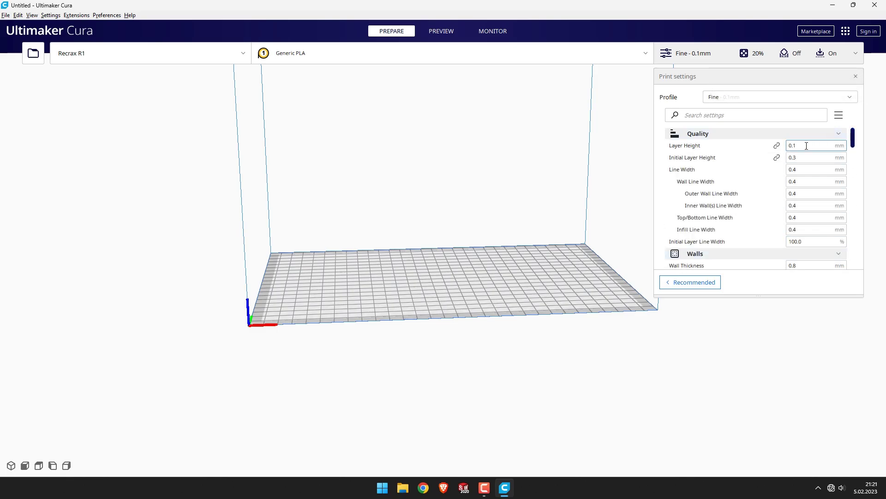
Step: Set both the layer height and the initial layer height to 0.2 mm
mouse_move(807, 146)
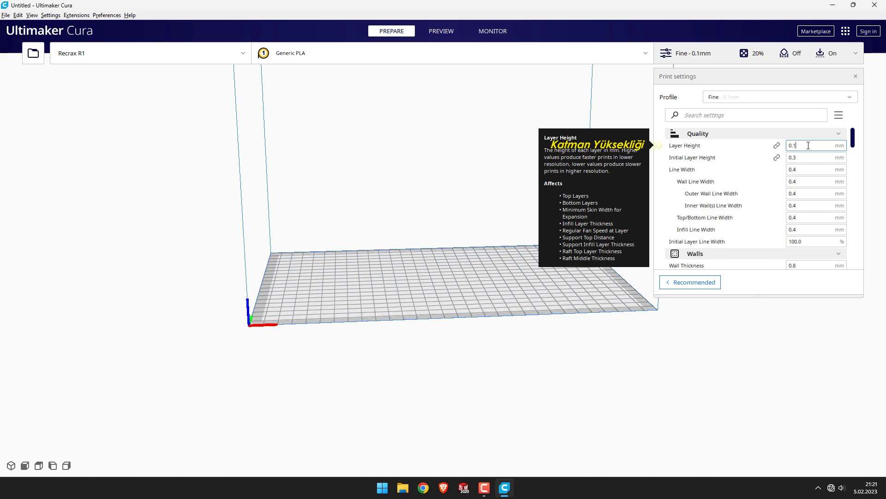
key(BackSpace)
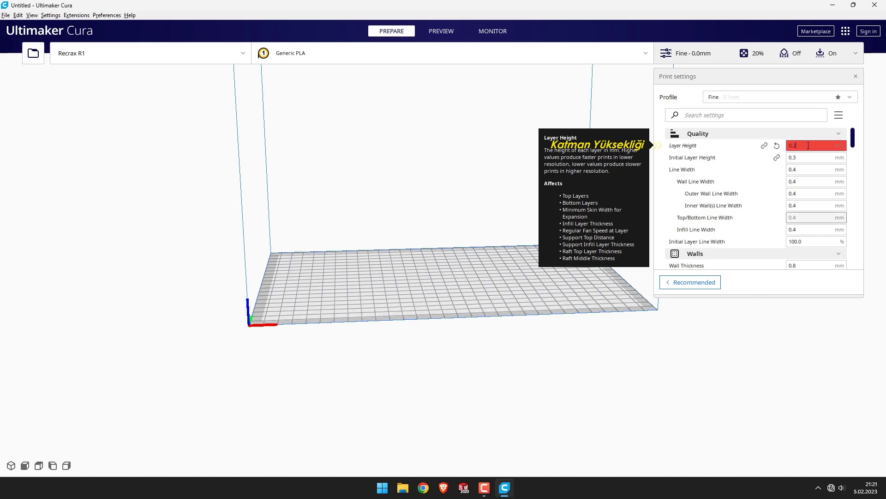
text(2)
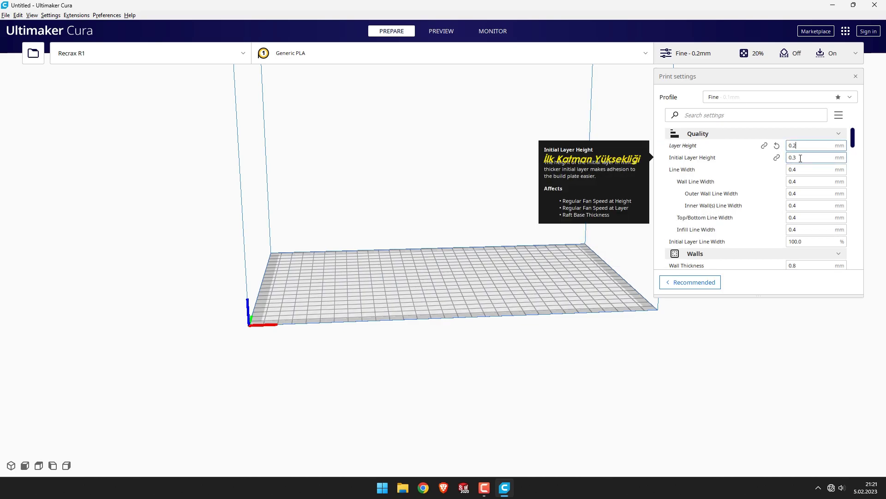
click(802, 159)
key(BackSpace)
text(2)
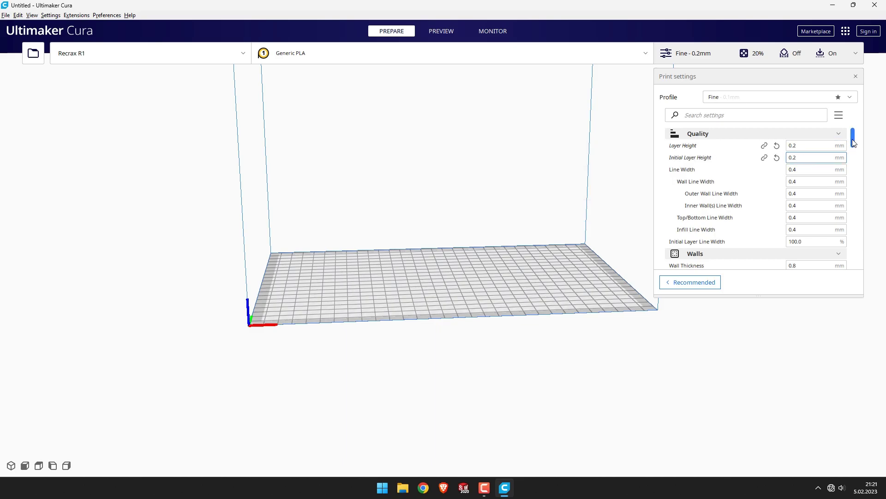
Step: Set the infill density to 40%
drag(854, 143, 854, 183)
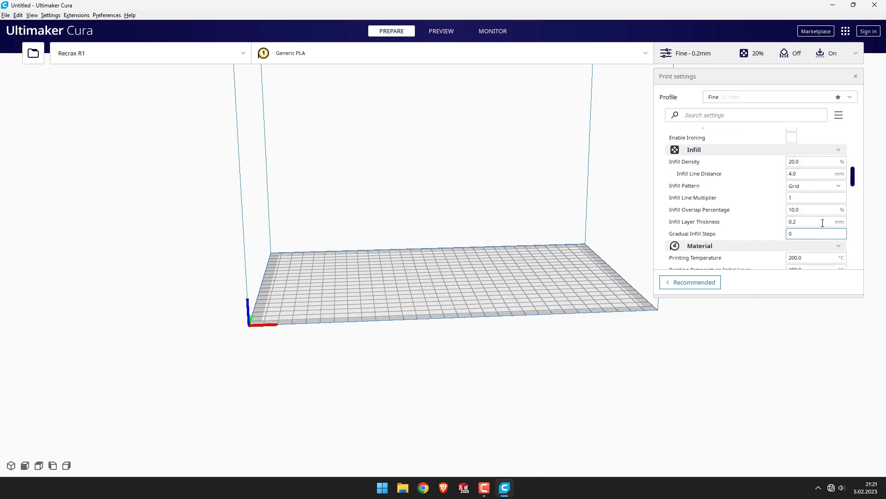
text(4)
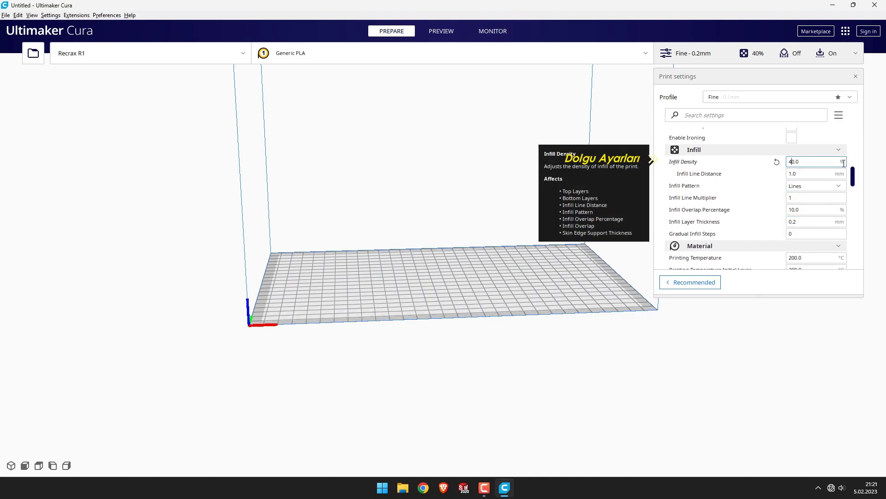
Step: Try an infill density of 100%, and reset the infill density to the profile's default value
drag(826, 162, 782, 163)
text(100)
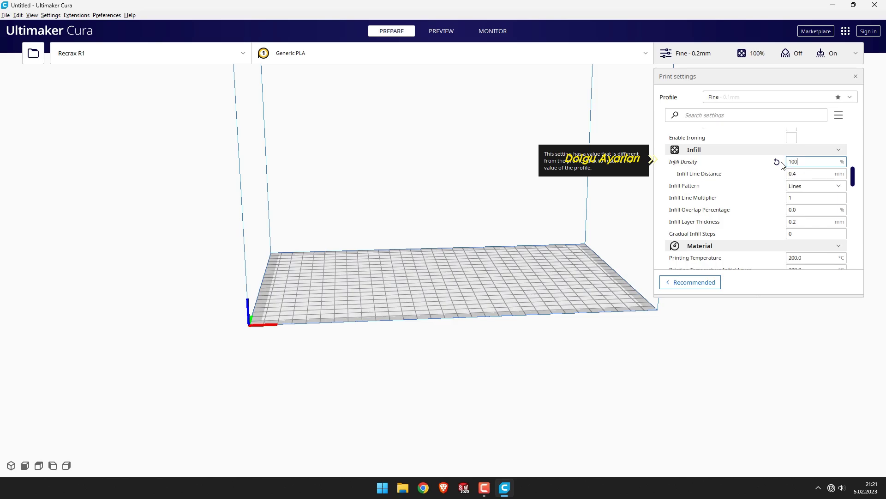
click(777, 162)
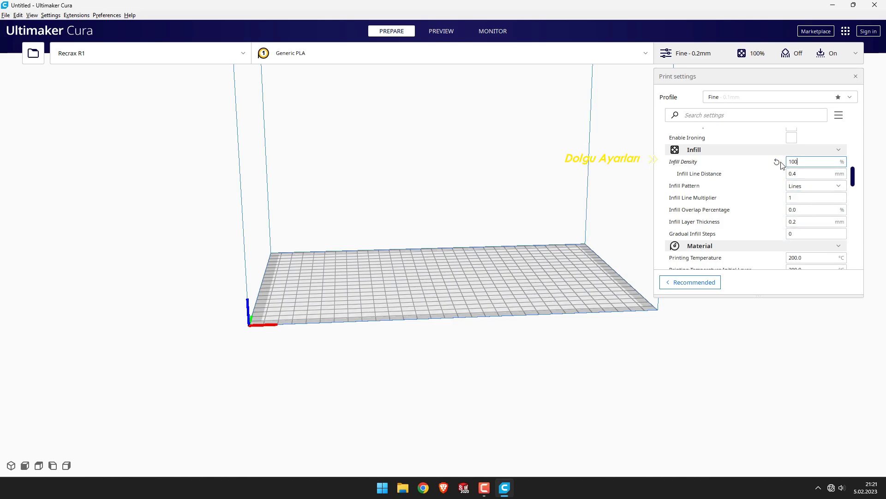
Step: Set the build plate temperature in the Material settings to 50 °C
scroll(850, 173, down, 4)
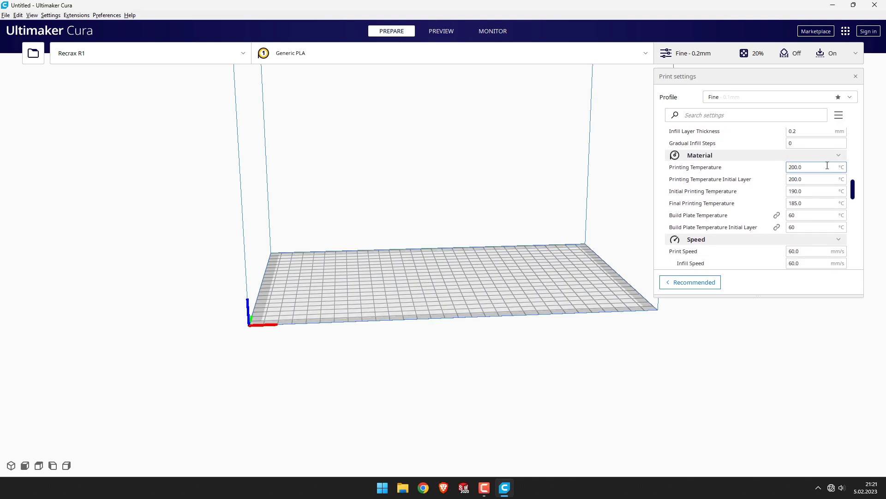
mouse_move(814, 165)
click(827, 216)
text(5)
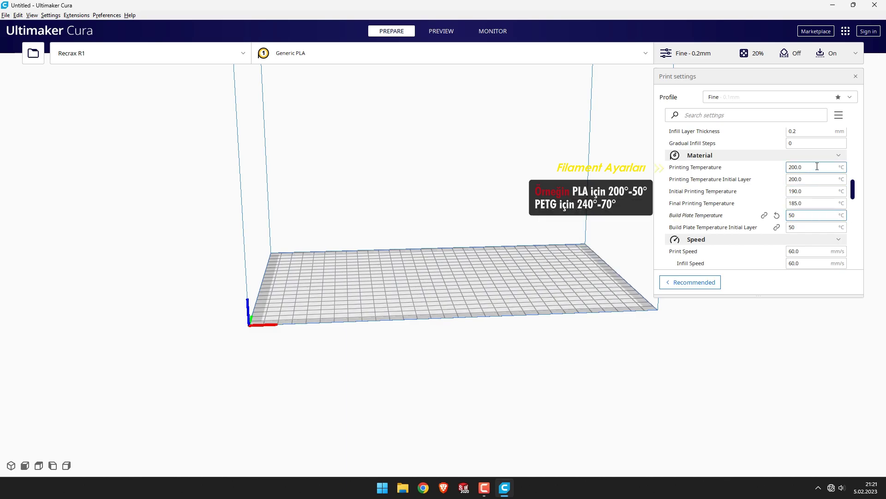
Step: Set the printing temperature to 240 °C and the build plate temperature to 70 °C
click(793, 167)
text(4)
click(821, 215)
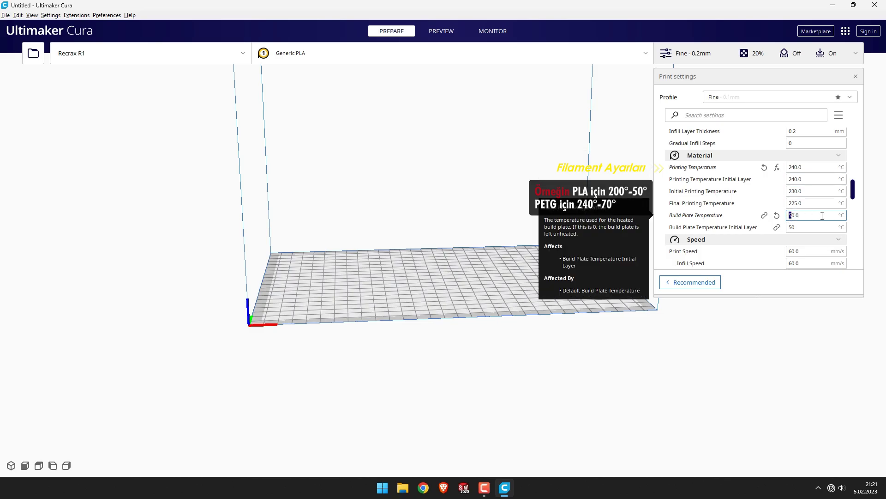
text(7)
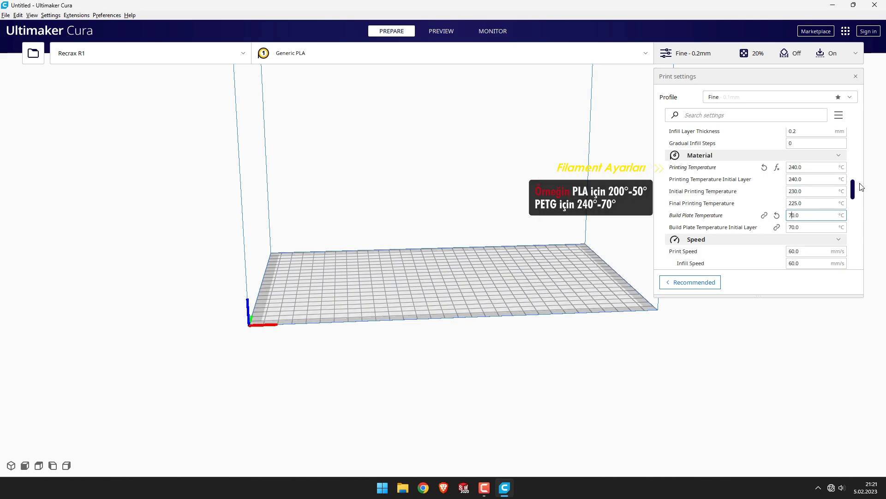
Step: Reset the printing temperature to the profile's default and set the build plate temperature back to 50 °C
click(765, 167)
drag(792, 215, 787, 215)
text(5)
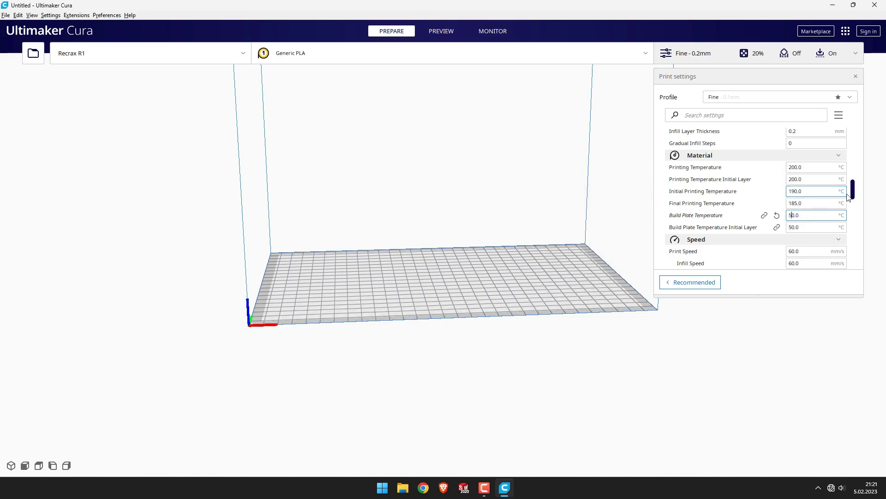
Step: Set the travel speed in the Speed settings to 80 mm/s
drag(852, 188, 855, 207)
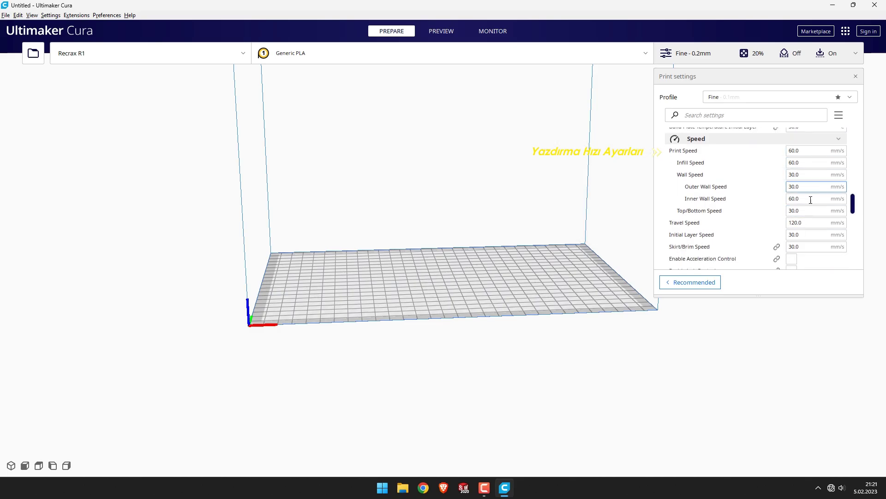
click(796, 222)
key(BackSpace)
key(BackSpace)
text(8)
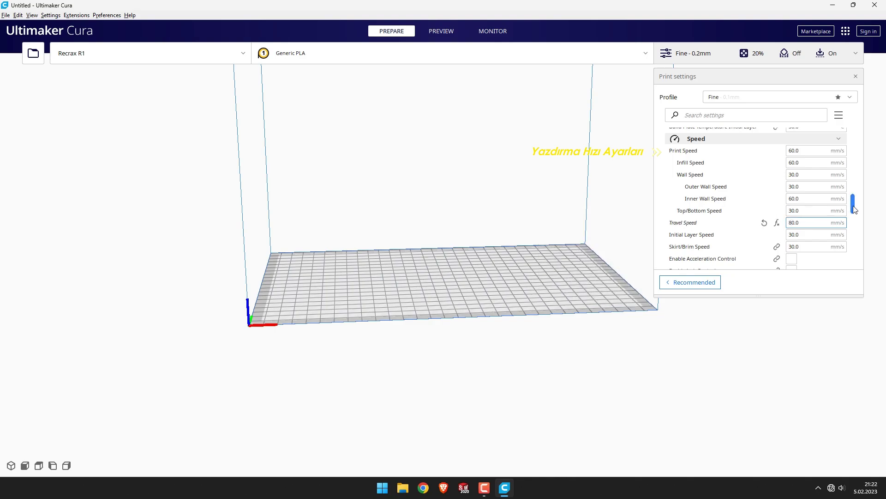
Step: Enable support generation in the Support settings to view its options, and disable it again
drag(855, 205, 856, 227)
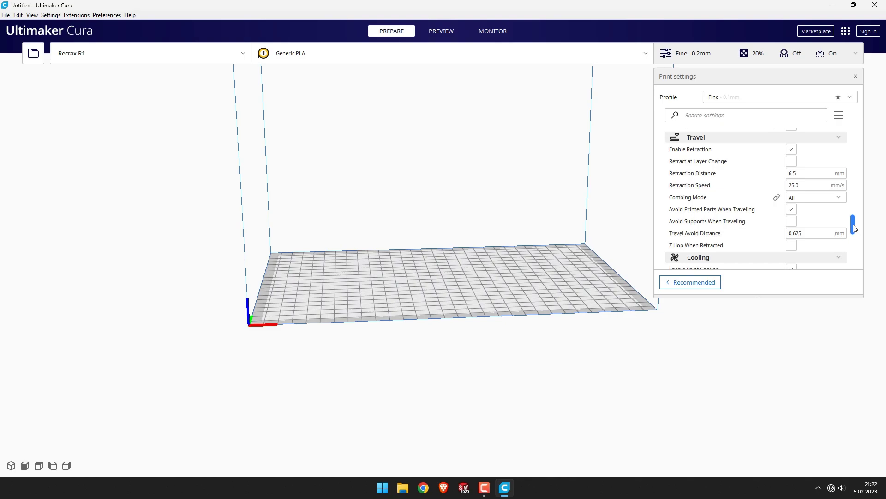
drag(854, 228, 855, 255)
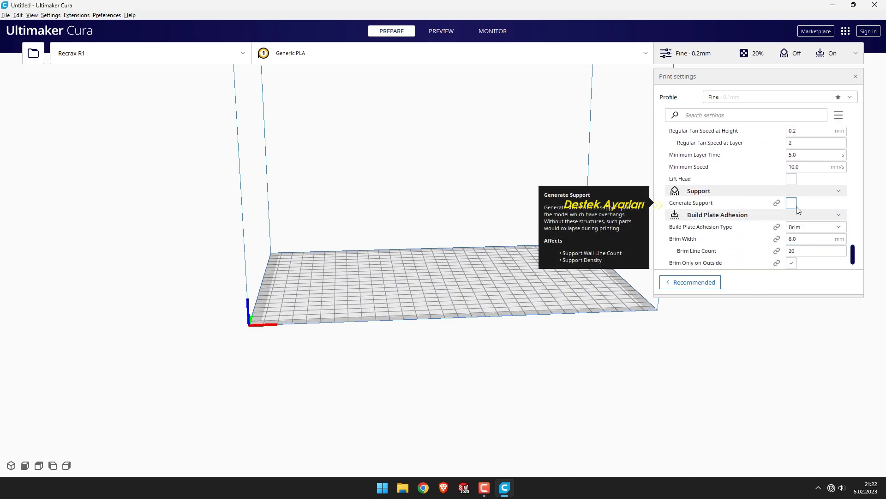
click(792, 204)
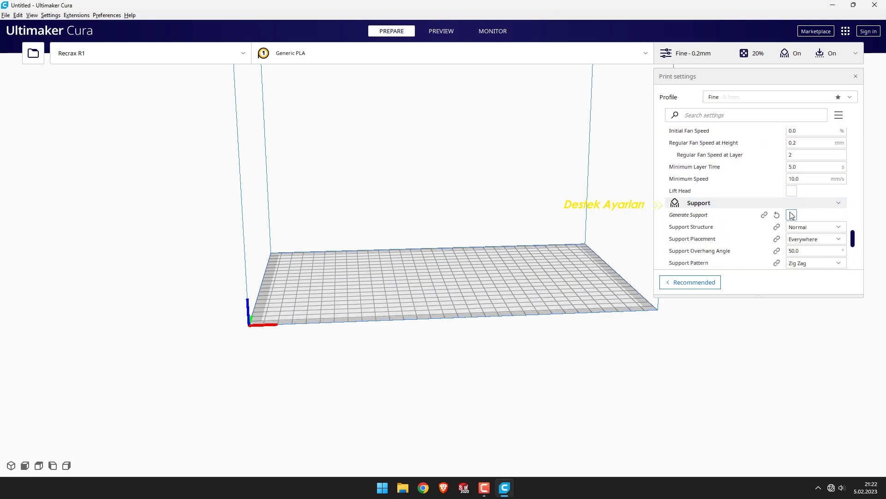
click(792, 216)
Step: Change the build plate adhesion type to Skirt
scroll(834, 201, down, 2)
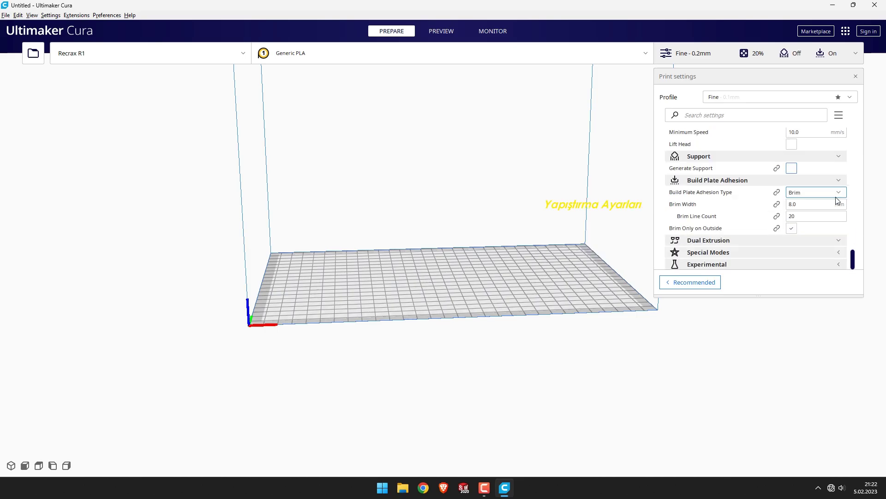
click(838, 193)
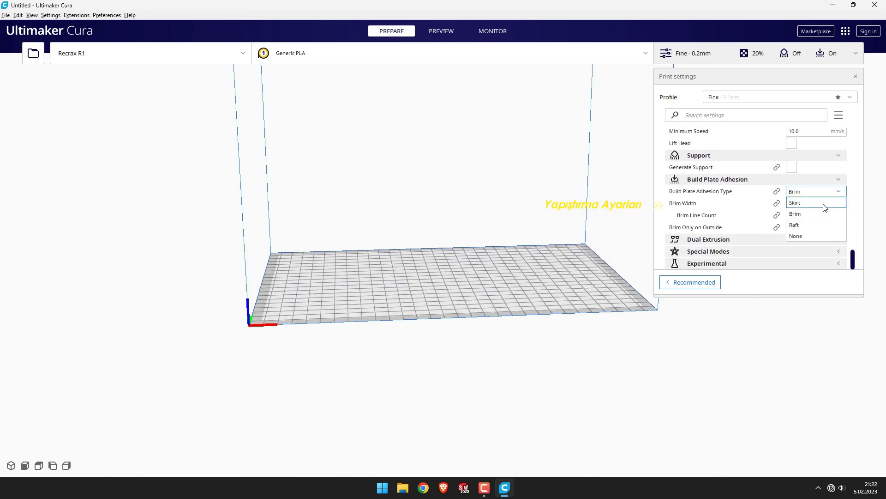
click(820, 203)
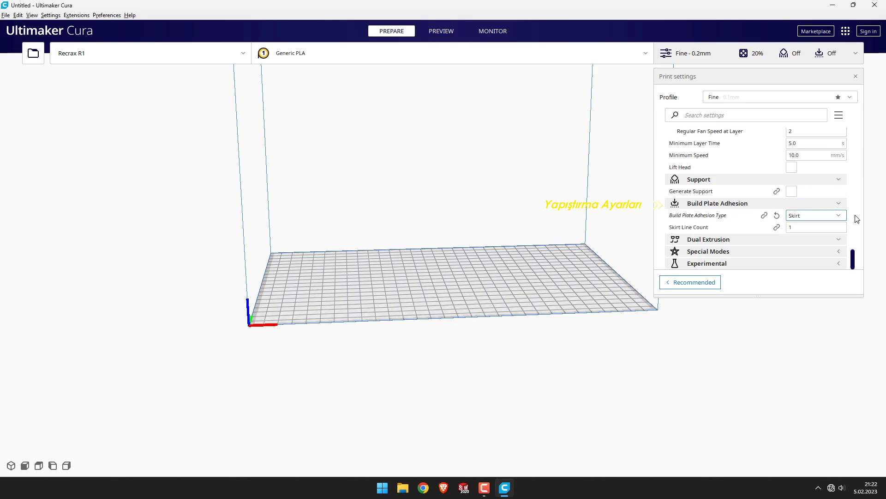